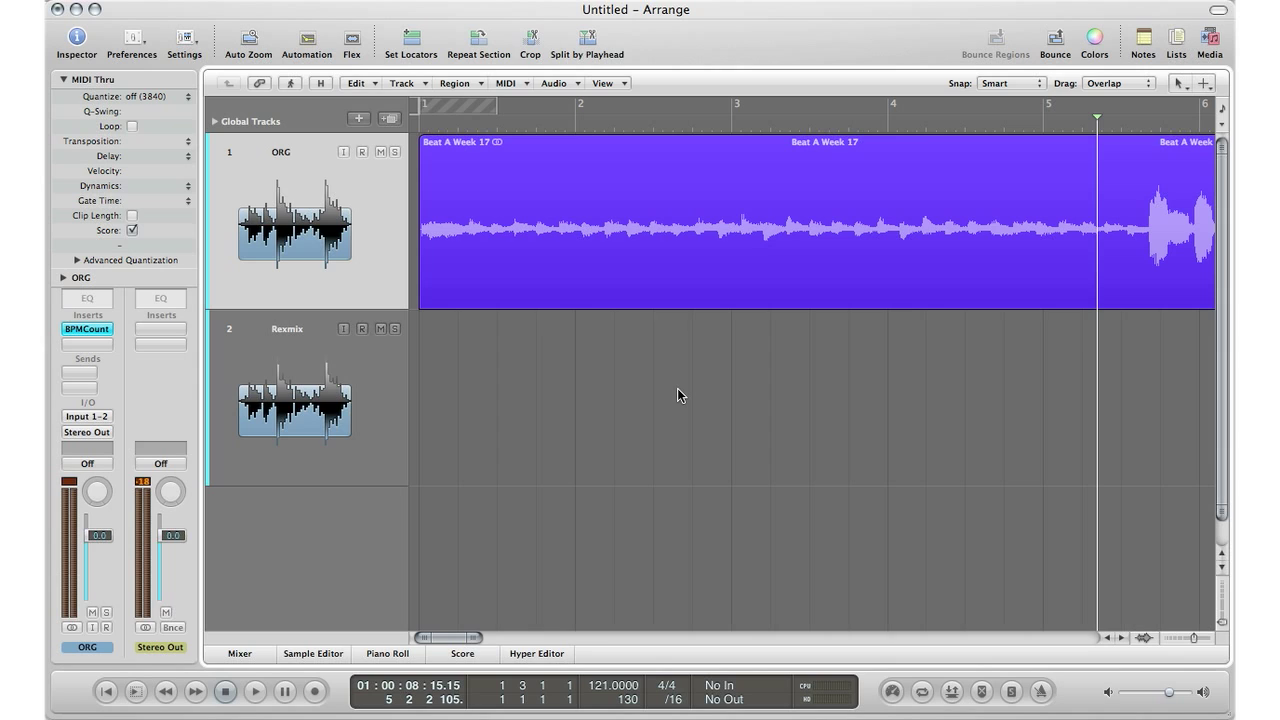
# Zoom in on the region start and split Beat A Week 17 with the Scissors Tool where its waveform begins.
pyautogui.press('Return')
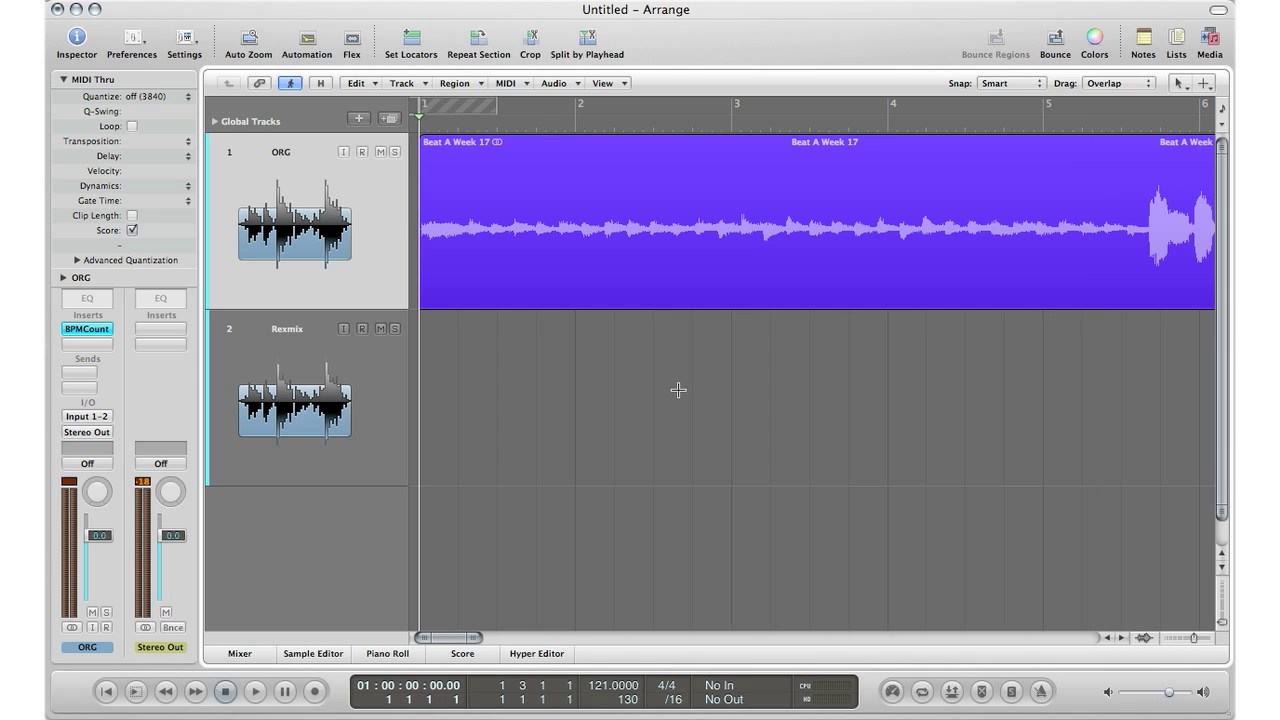
pyautogui.hotkey('ctrl', 'Down')
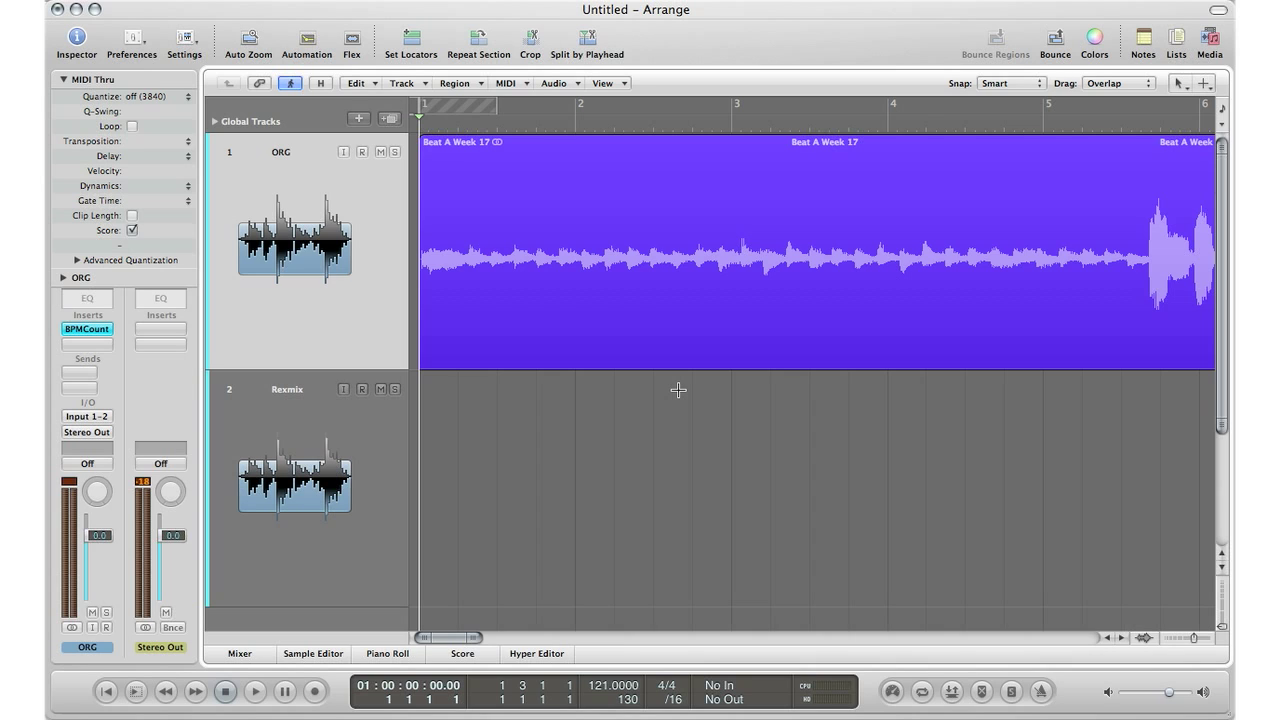
pyautogui.press('super+Right')
pyautogui.press('super+Right')
pyautogui.press('super+Right')
pyautogui.press('super+Right')
pyautogui.press('super+Right')
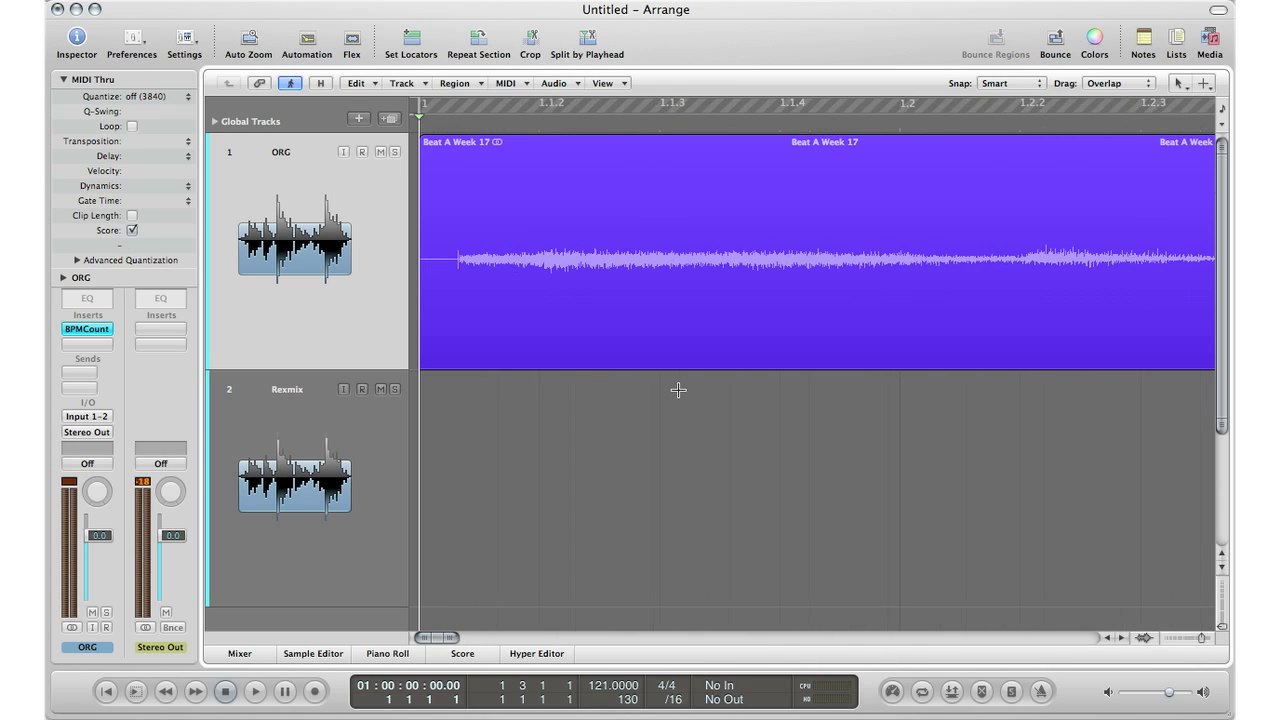
pyautogui.press('super+Right')
pyautogui.press('super+Right')
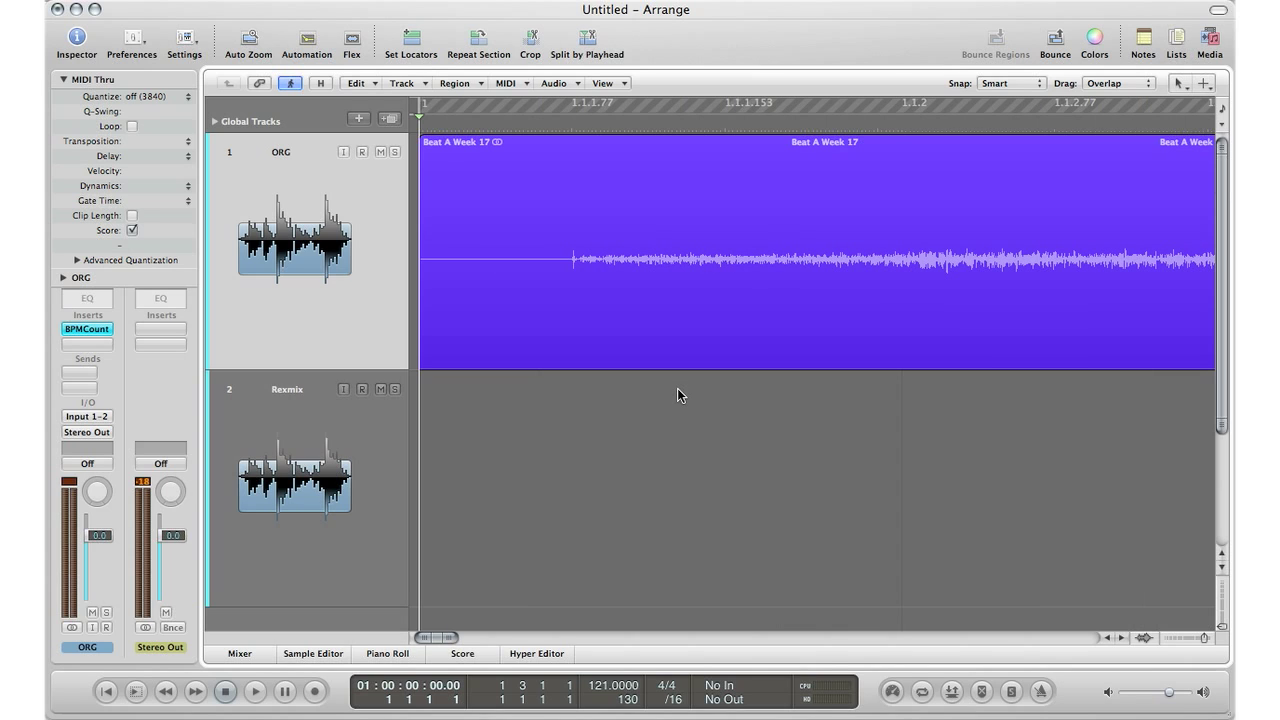
pyautogui.press('Escape')
pyautogui.press('5')
pyautogui.click(573, 266)
pyautogui.press('Escape')
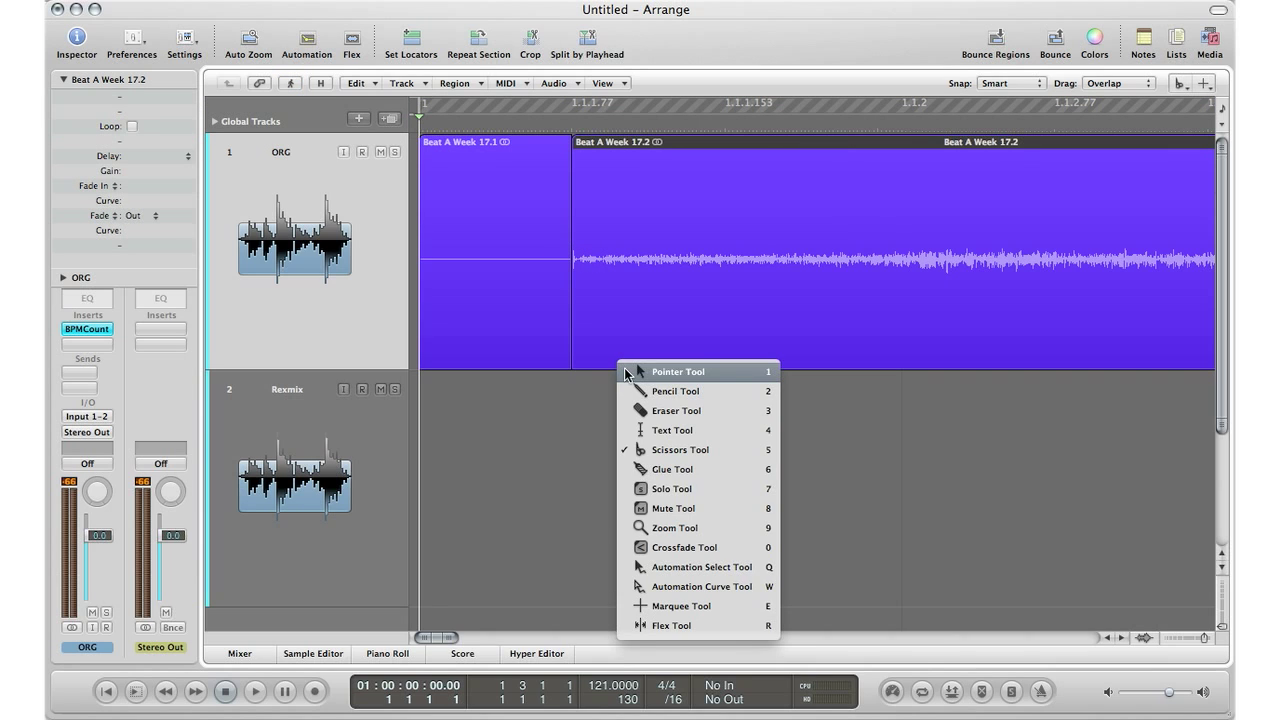
# Delete the silent lead-in region Beat A Week 17.1.
pyautogui.click(630, 376)
pyautogui.click(506, 303)
pyautogui.press('Delete')
# Place the playhead near bar 5.3, where the beat starts.
pyautogui.hscroll(5, 506, 303)
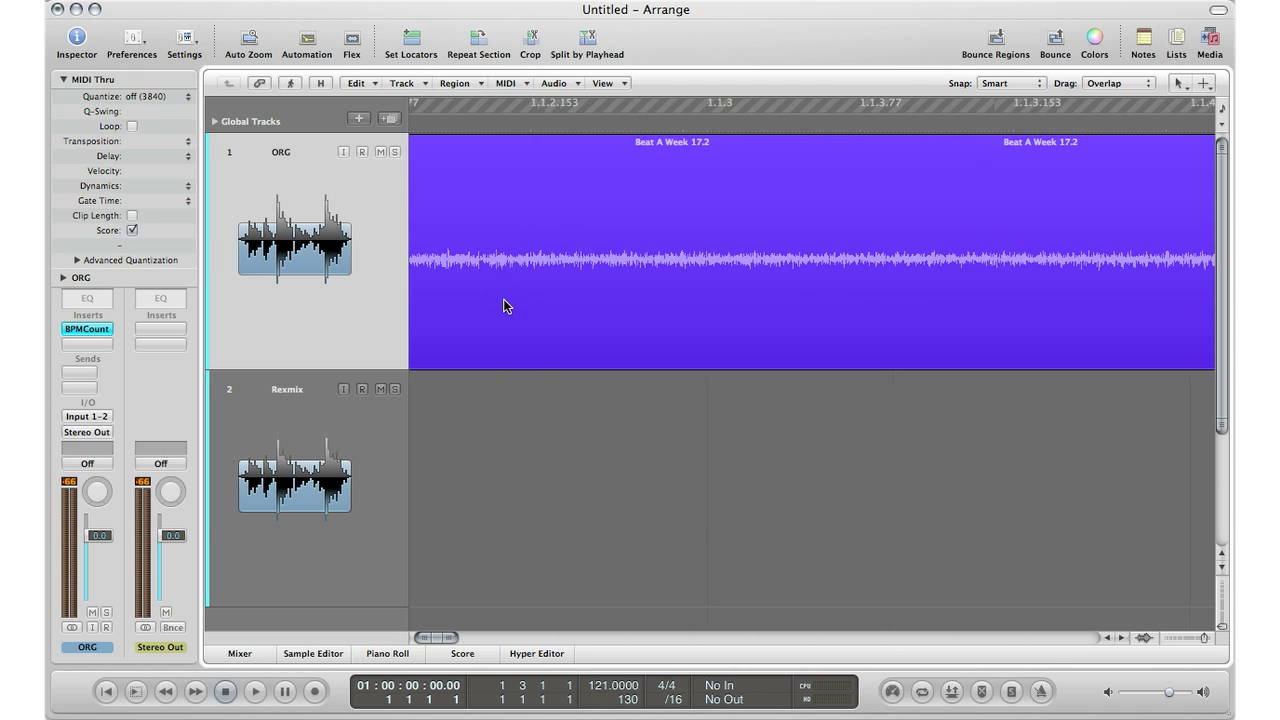
pyautogui.scroll(-6, 505, 302)
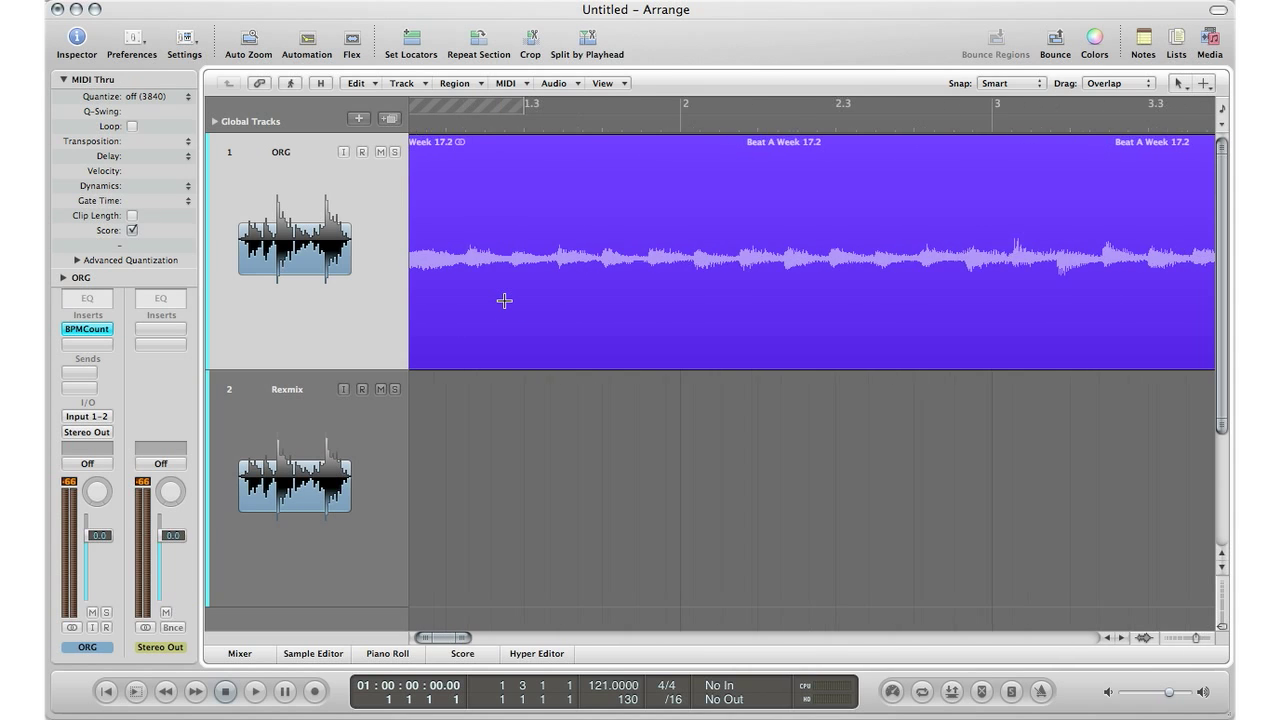
pyautogui.scroll(-4, 505, 302)
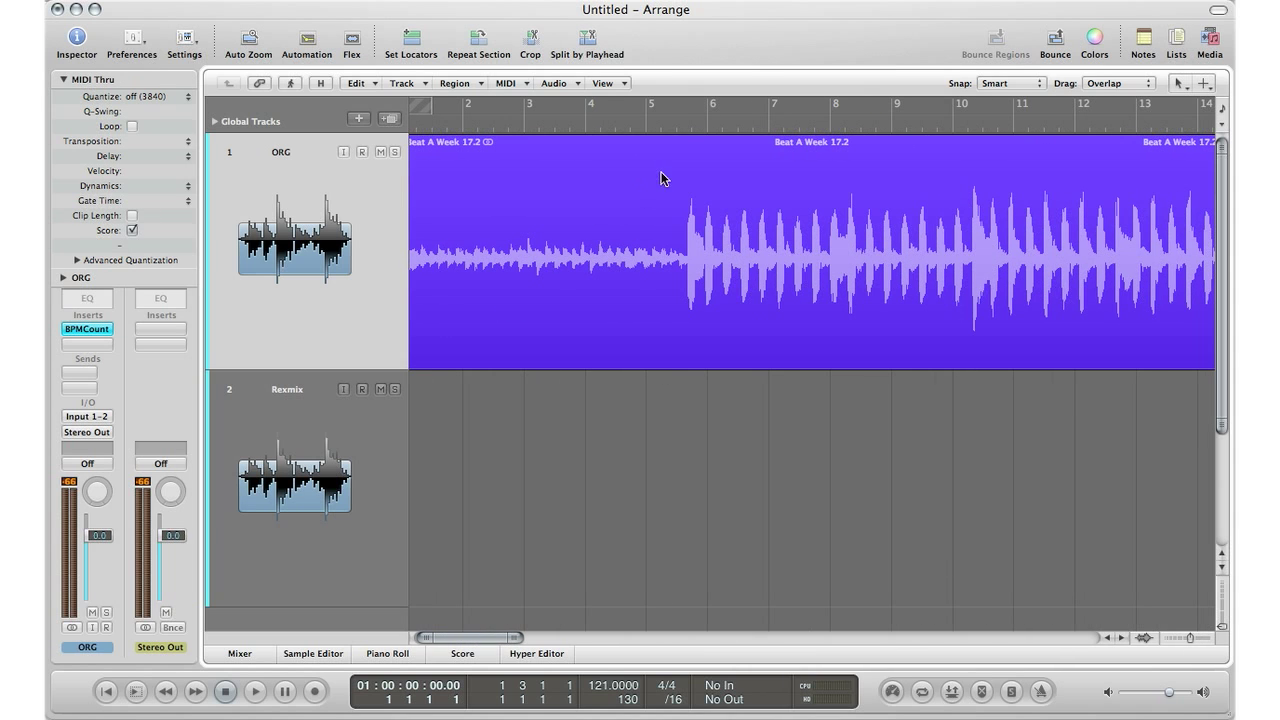
pyautogui.click(683, 128)
pyautogui.scroll(5, 683, 133)
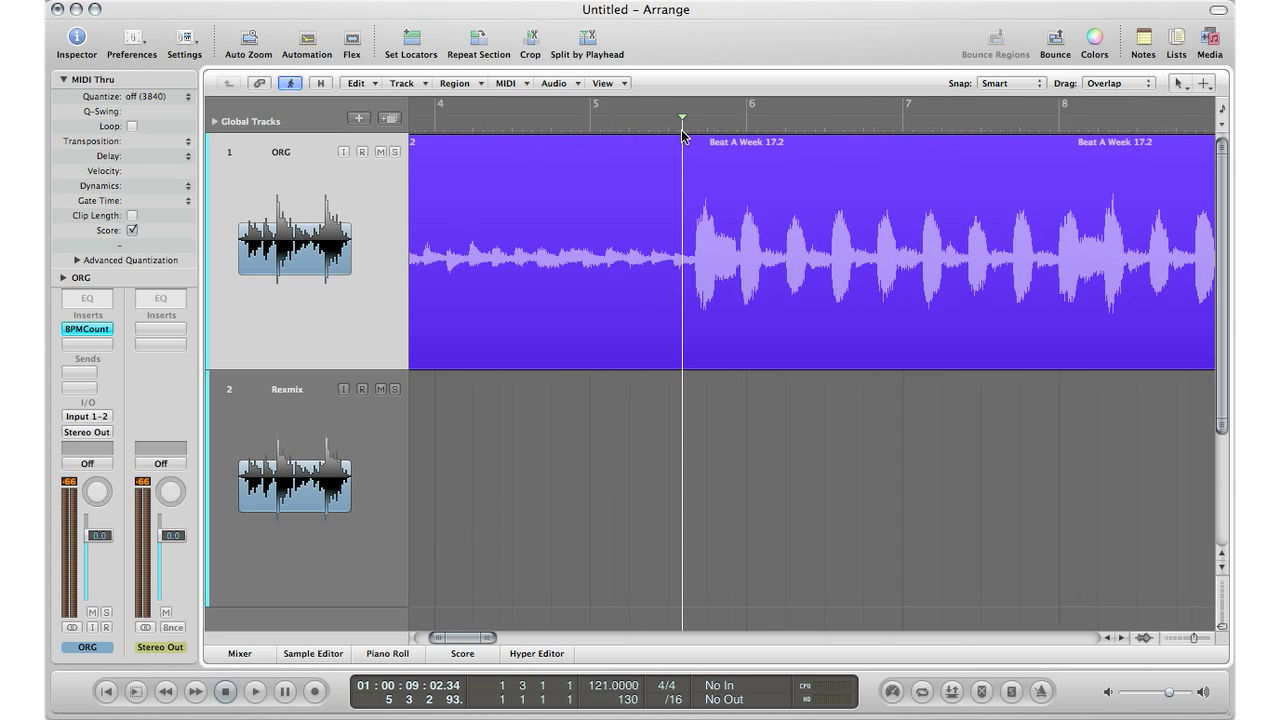
pyautogui.scroll(6, 683, 133)
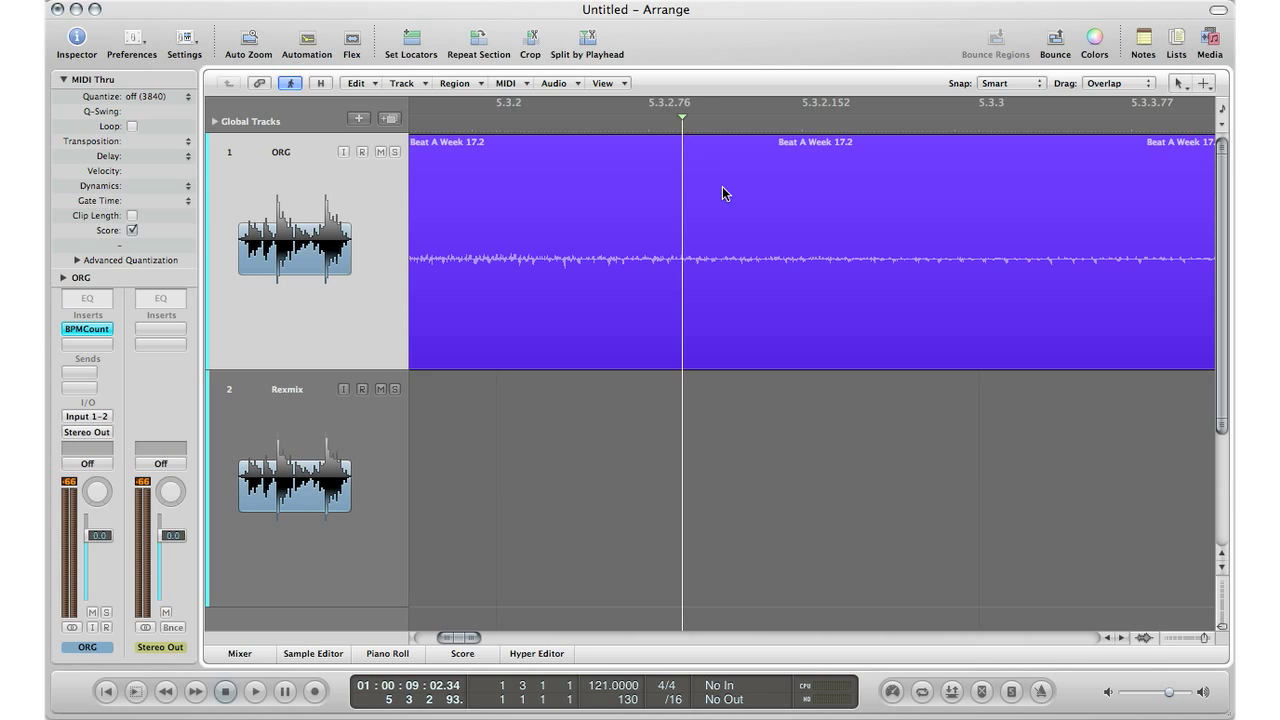
pyautogui.hscroll(5, 722, 186)
pyautogui.scroll(2, 722, 186)
pyautogui.scroll(5, 722, 186)
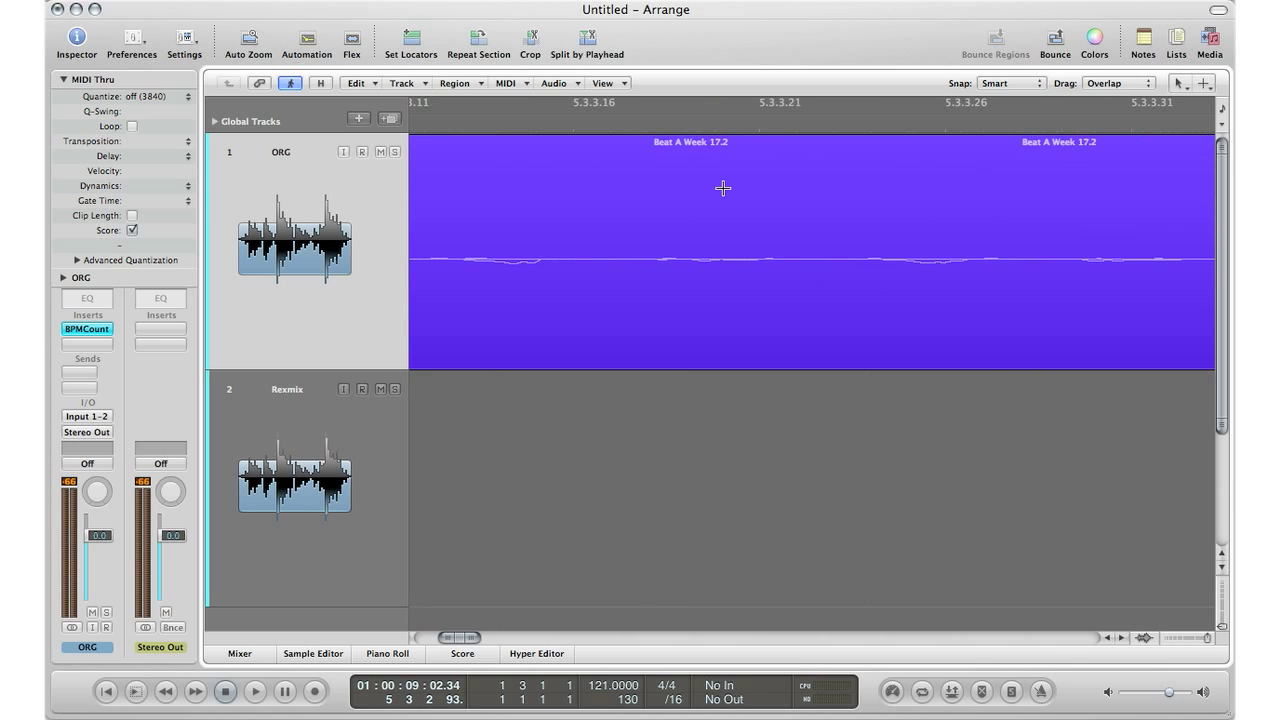
pyautogui.scroll(-6, 723, 190)
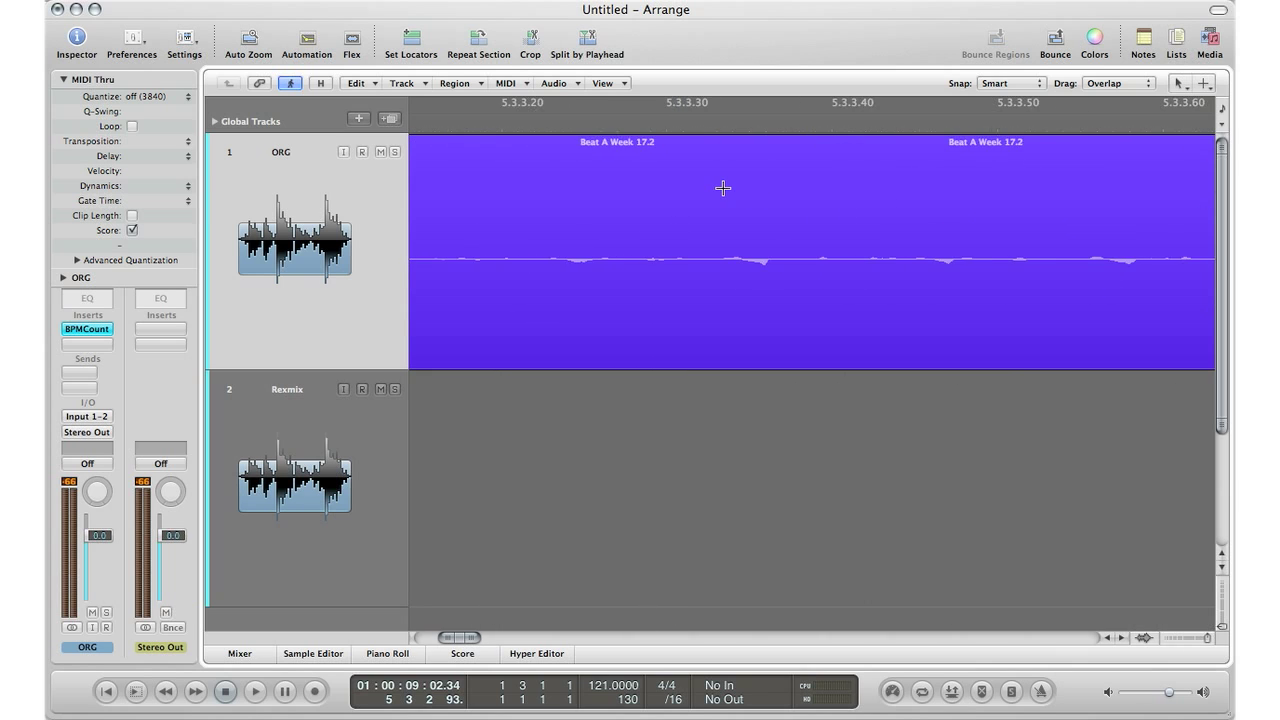
pyautogui.scroll(2, 723, 188)
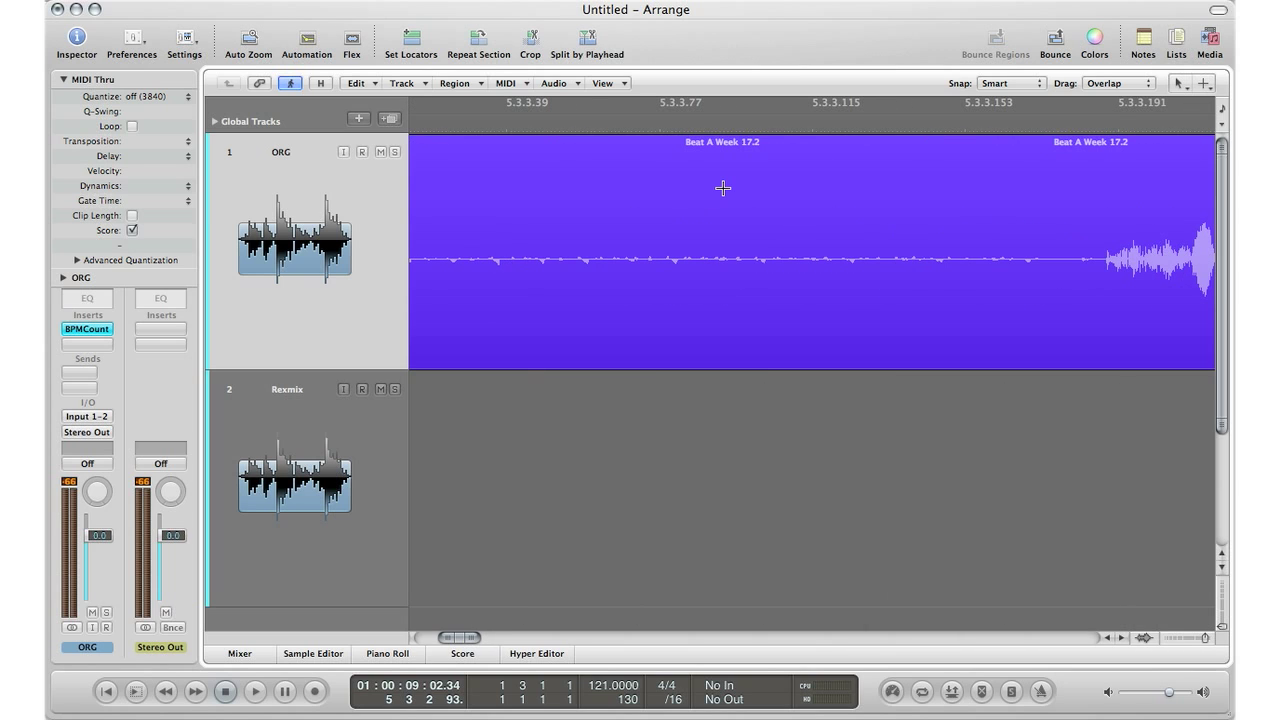
pyautogui.hscroll(5, 722, 186)
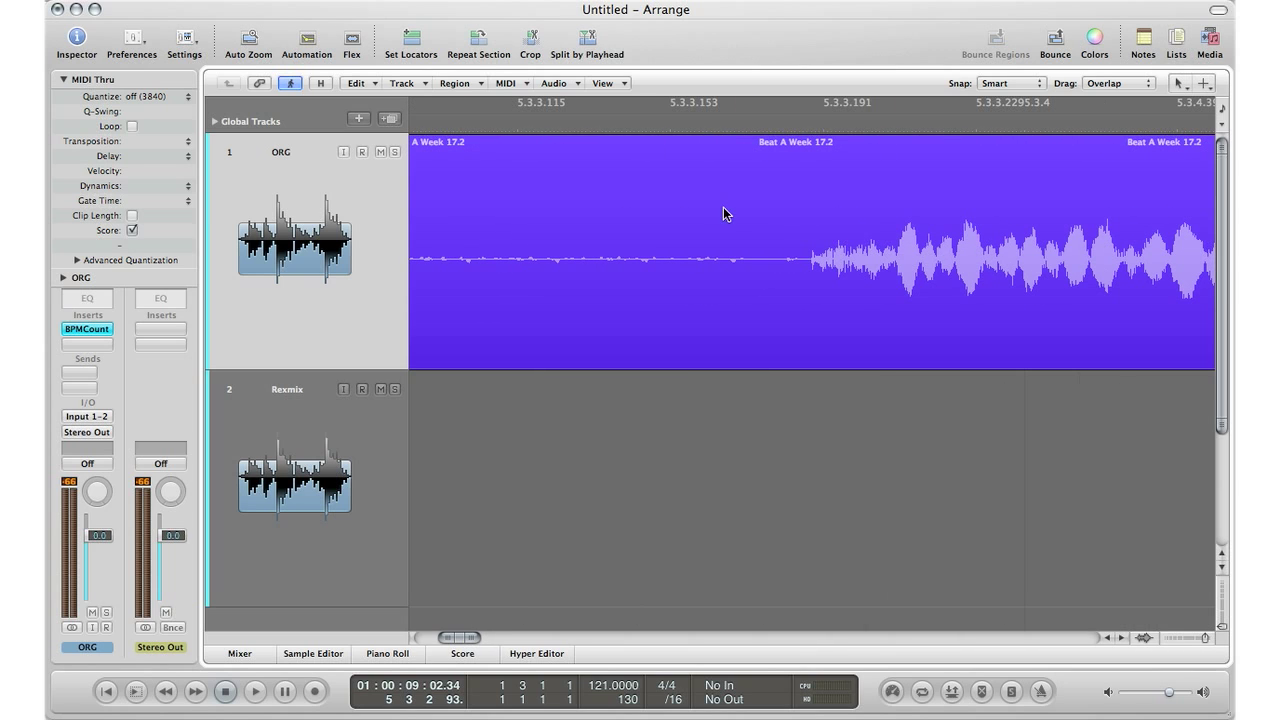
# Split the region at bar 5.3 where the loud section begins, then select Beat A Week 17.3.
pyautogui.press('Escape')
pyautogui.press('5')
pyautogui.click(774, 266)
pyautogui.press('Escape')
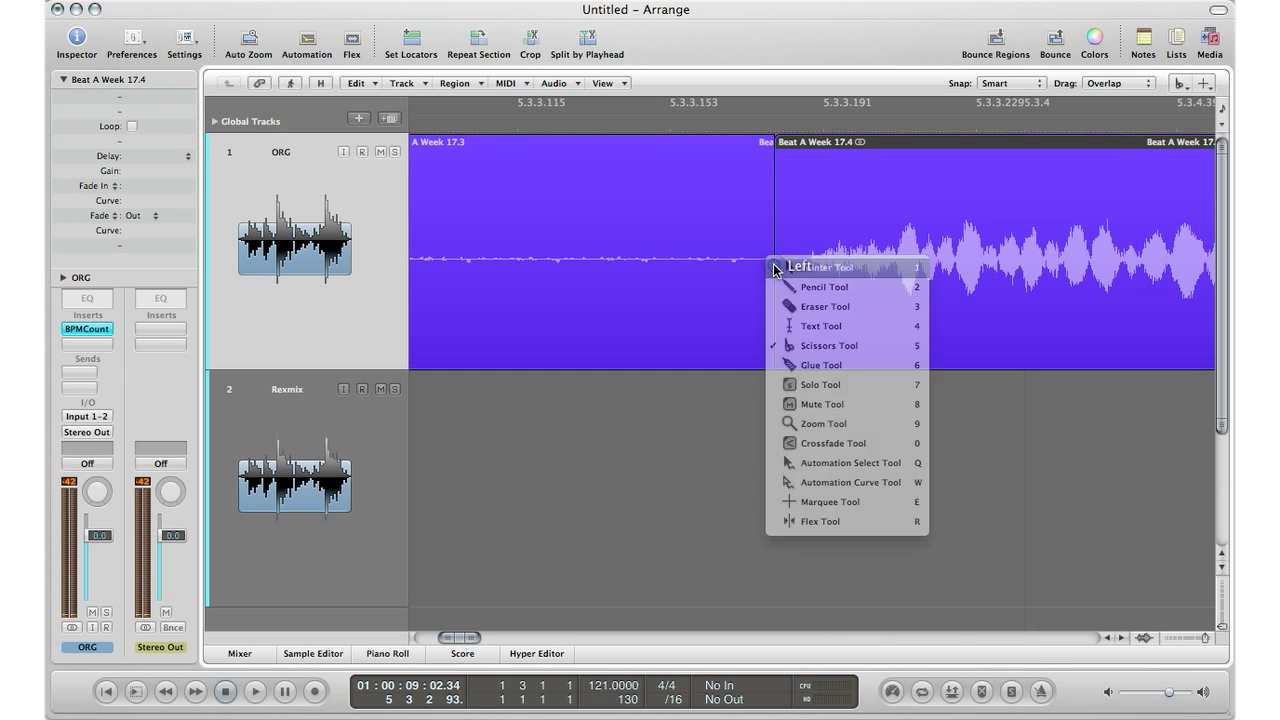
pyautogui.click(774, 266)
pyautogui.click(737, 263)
pyautogui.scroll(-5, 733, 261)
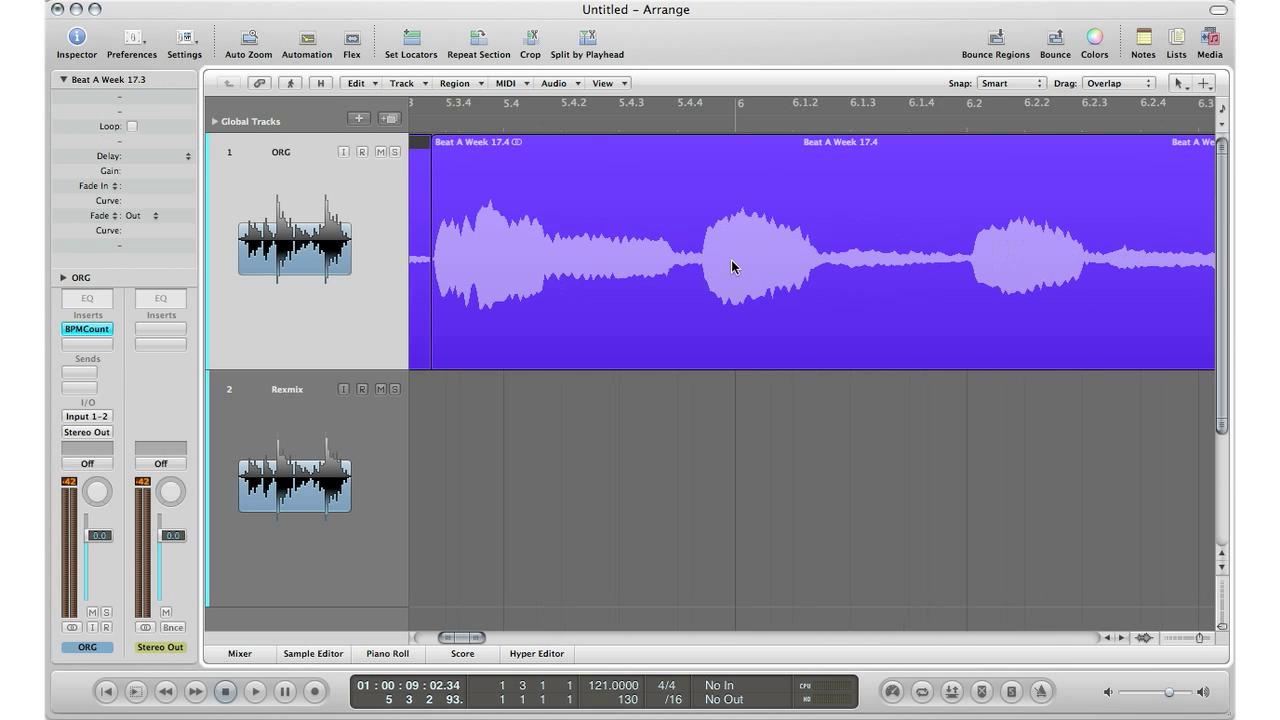
# Move Beat A Week 17.3 left toward the project start.
pyautogui.press('Return')
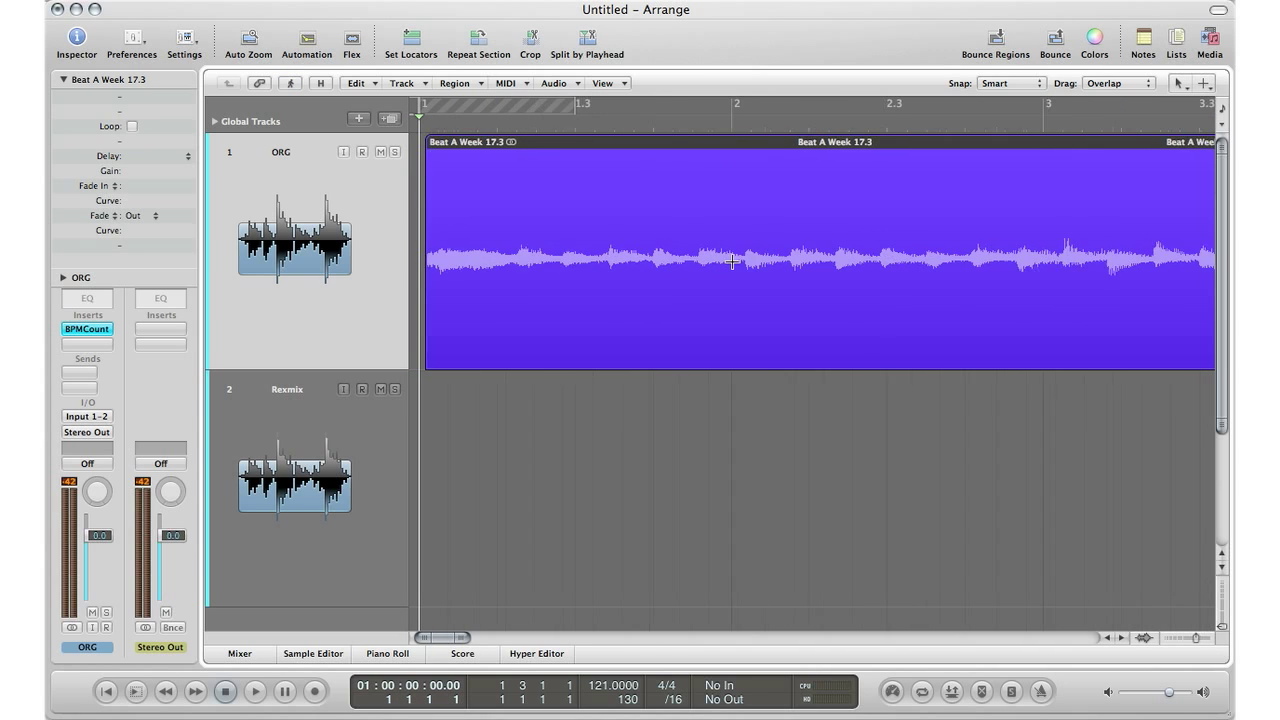
pyautogui.scroll(-3, 732, 262)
pyautogui.moveTo(736, 263); pyautogui.dragTo(667, 266)
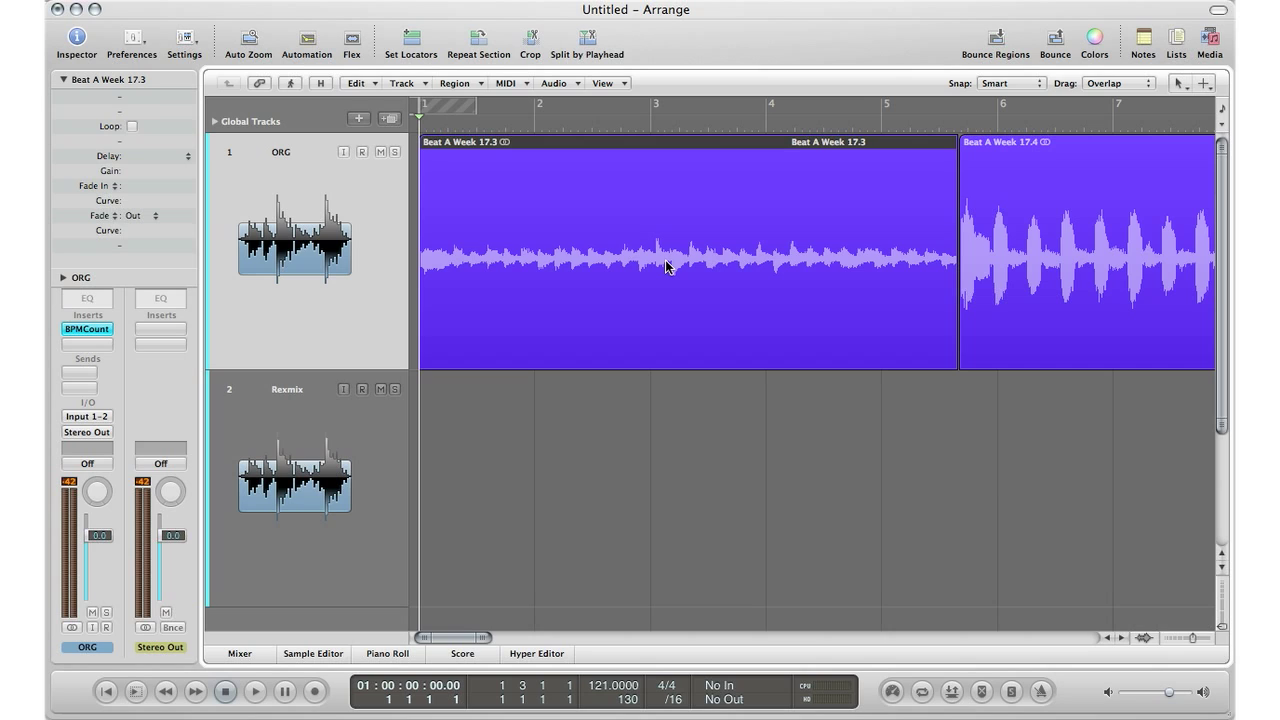
# Audition the region with Catch mode on, then copy it down onto the Rexmix track.
pyautogui.hotkey('ctrl', '.')
pyautogui.press('space')
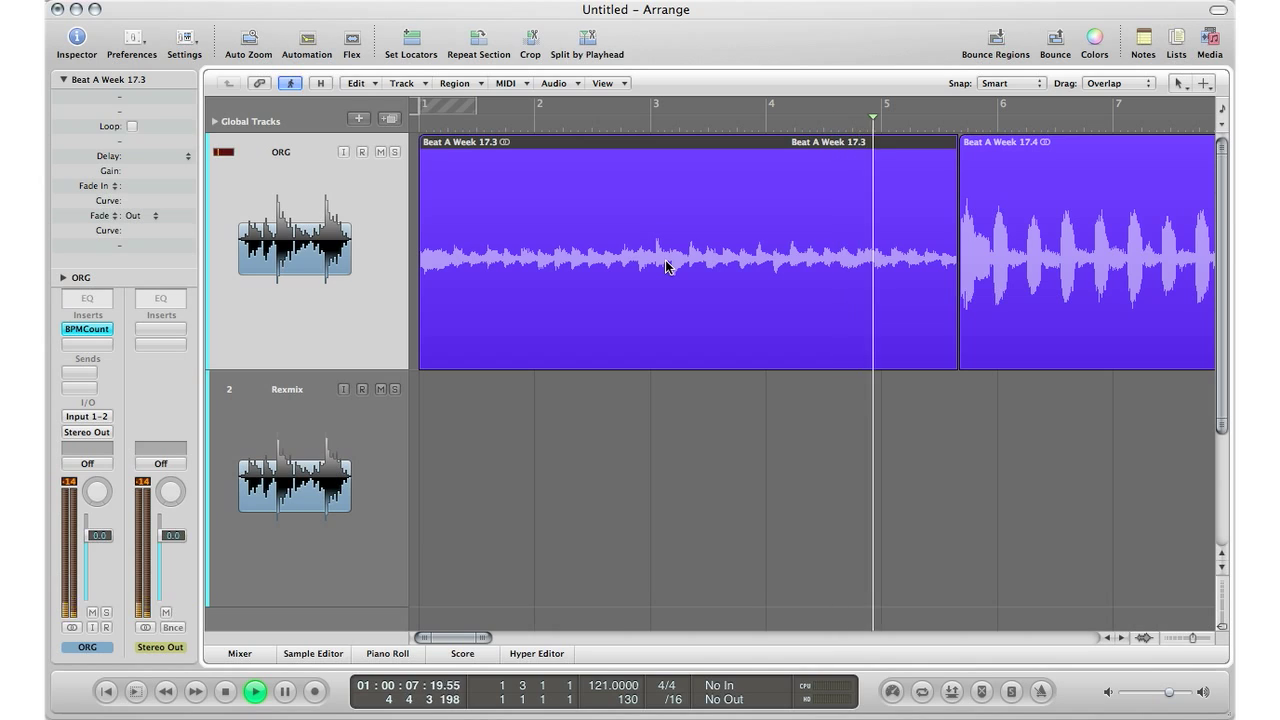
pyautogui.press('space')
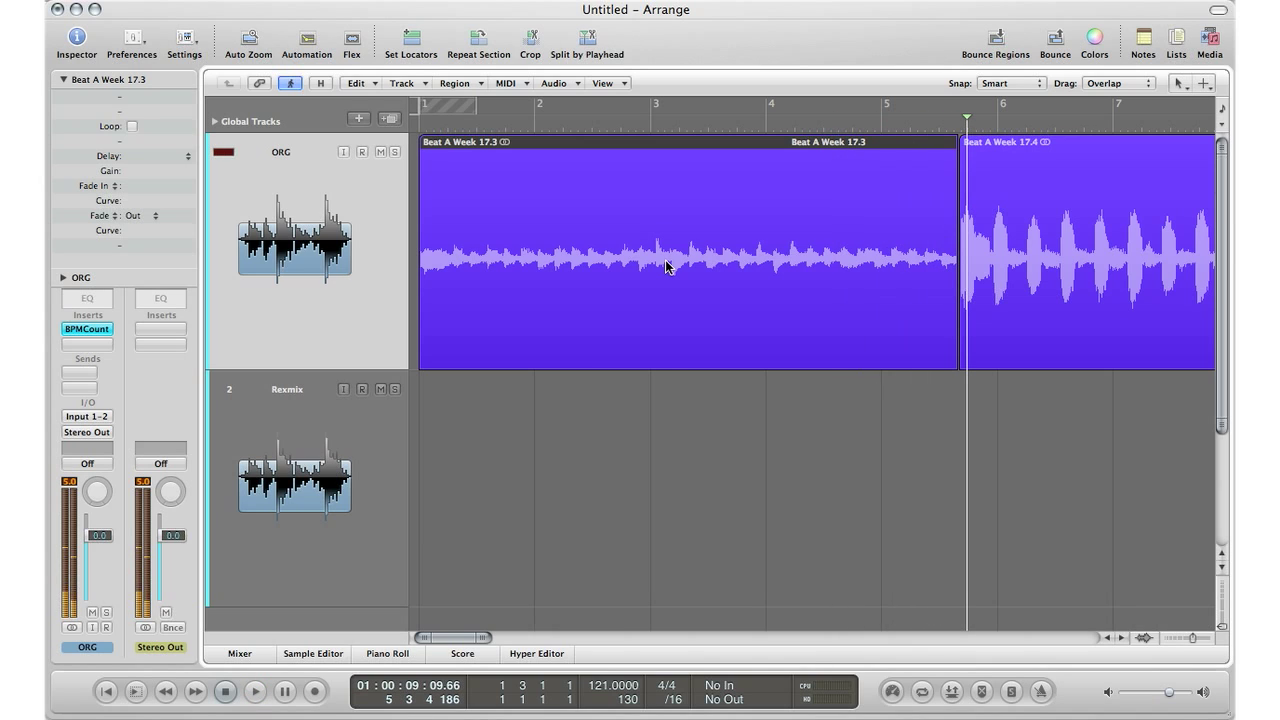
pyautogui.moveTo(659, 263); pyautogui.dragTo(666, 432)
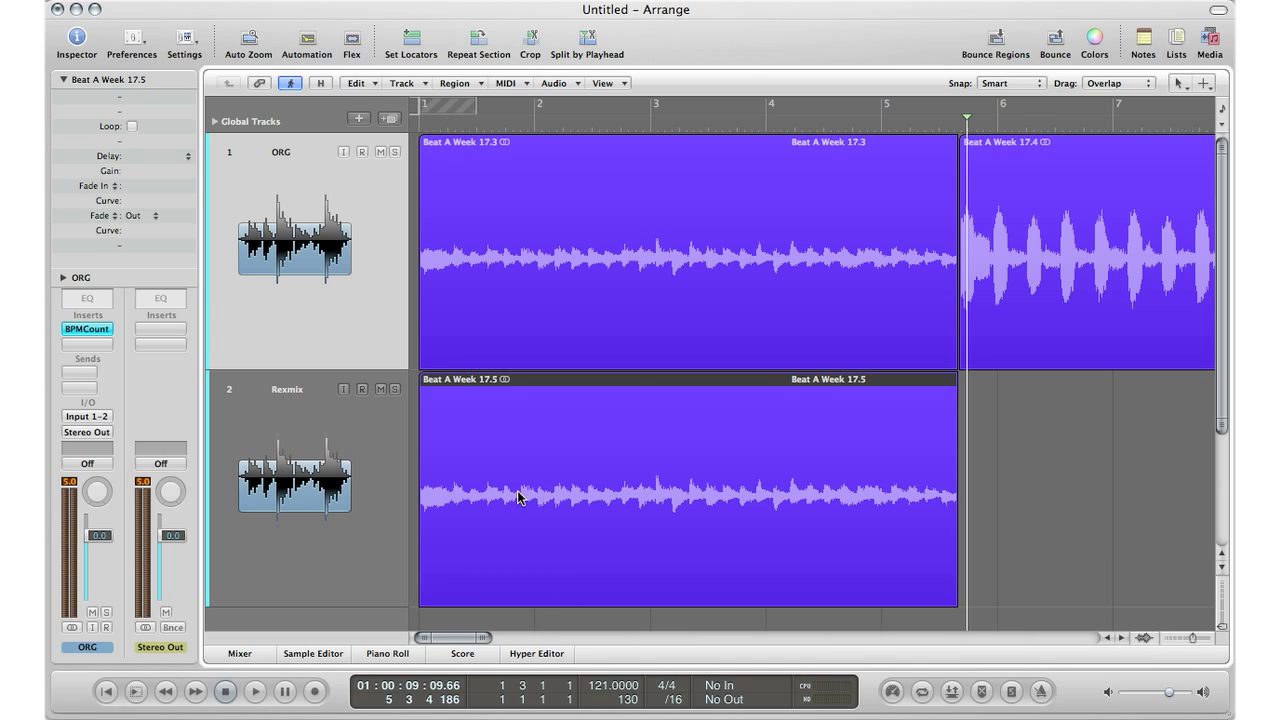
# Open the copy Beat A Week 17.5 in the Sample Editor's Factory Time and Pitch Machine.
pyautogui.click(538, 461)
pyautogui.doubleClick(537, 453)
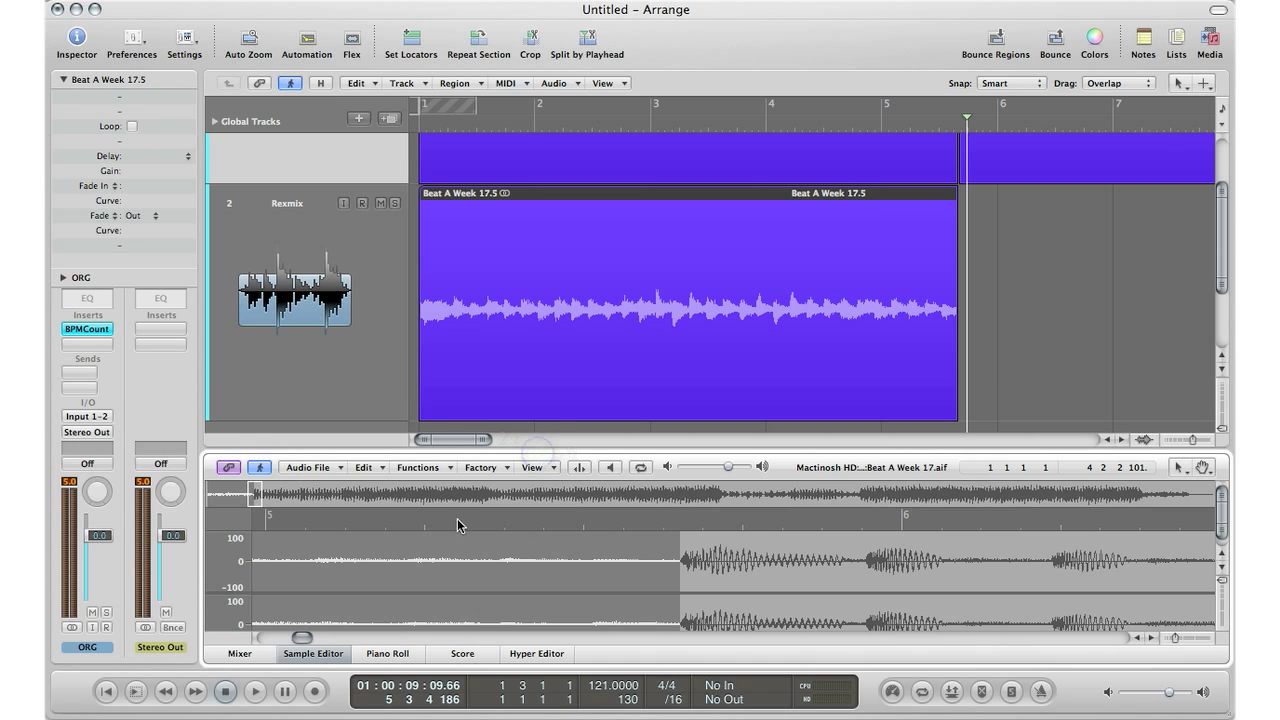
pyautogui.click(482, 468)
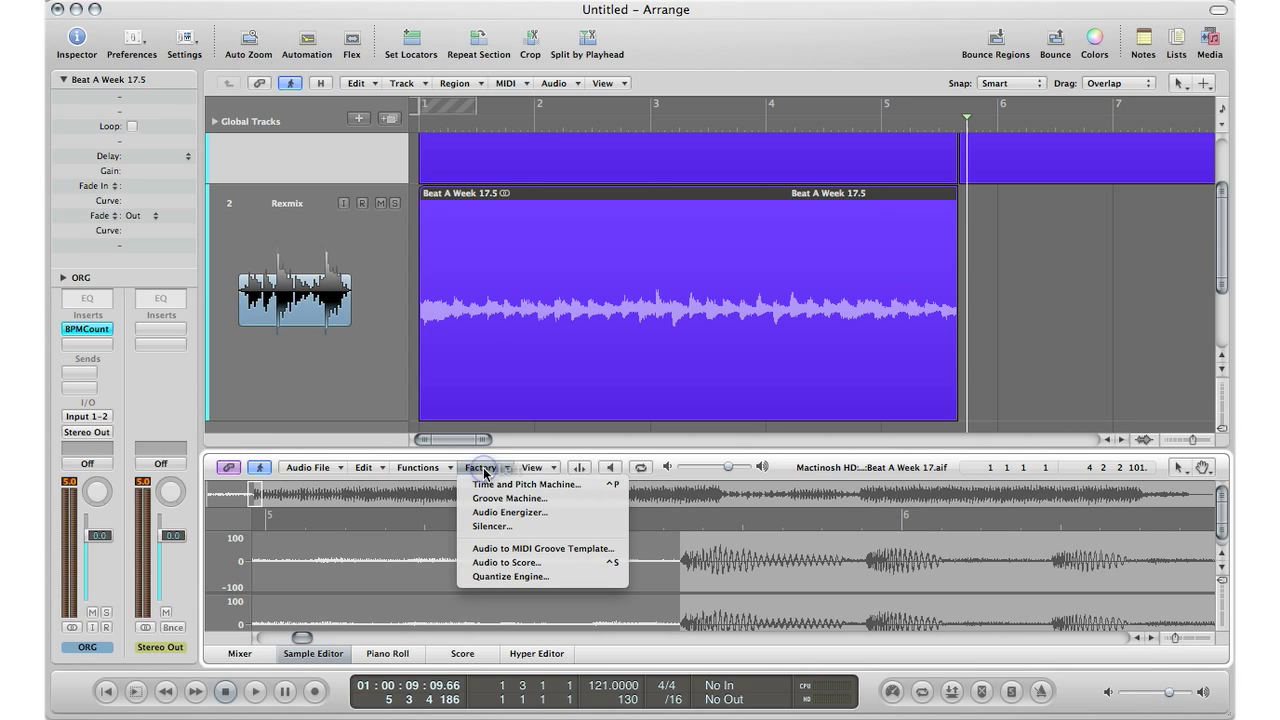
pyautogui.click(490, 484)
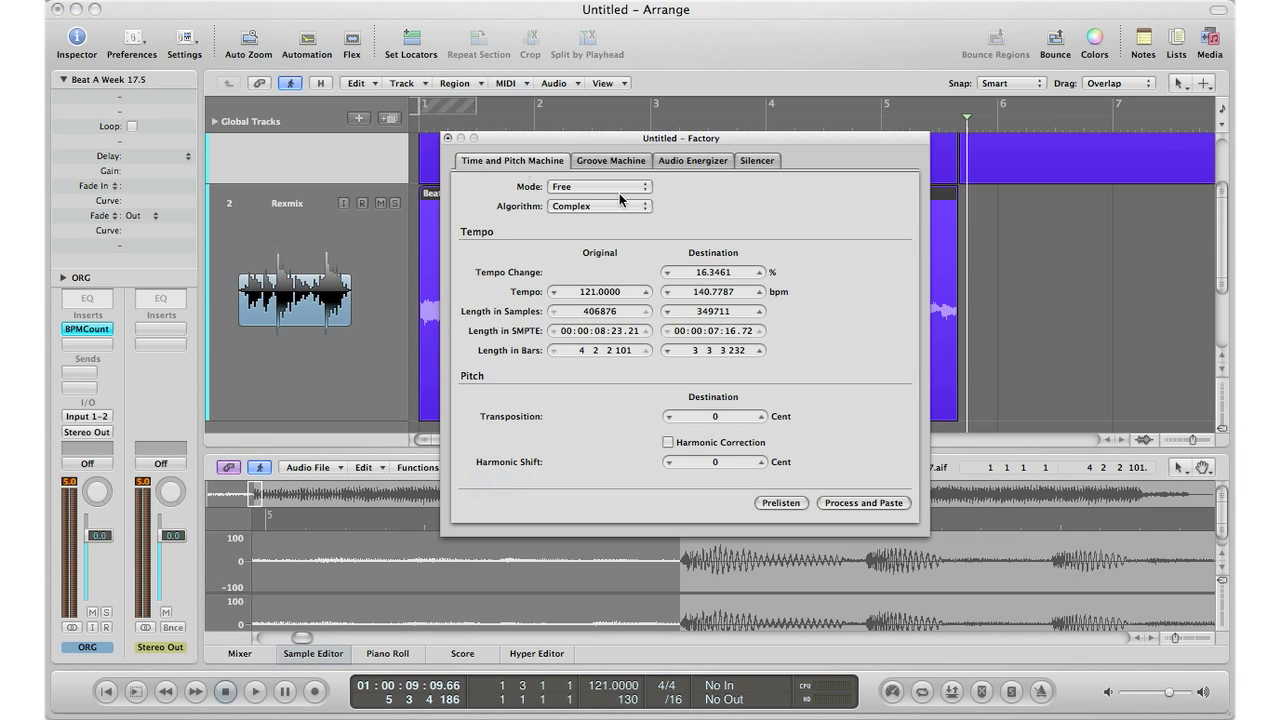
# Try the Universal stretching algorithm, then go back to Complex.
pyautogui.doubleClick(579, 292)
pyautogui.press('Return')
pyautogui.click(584, 210)
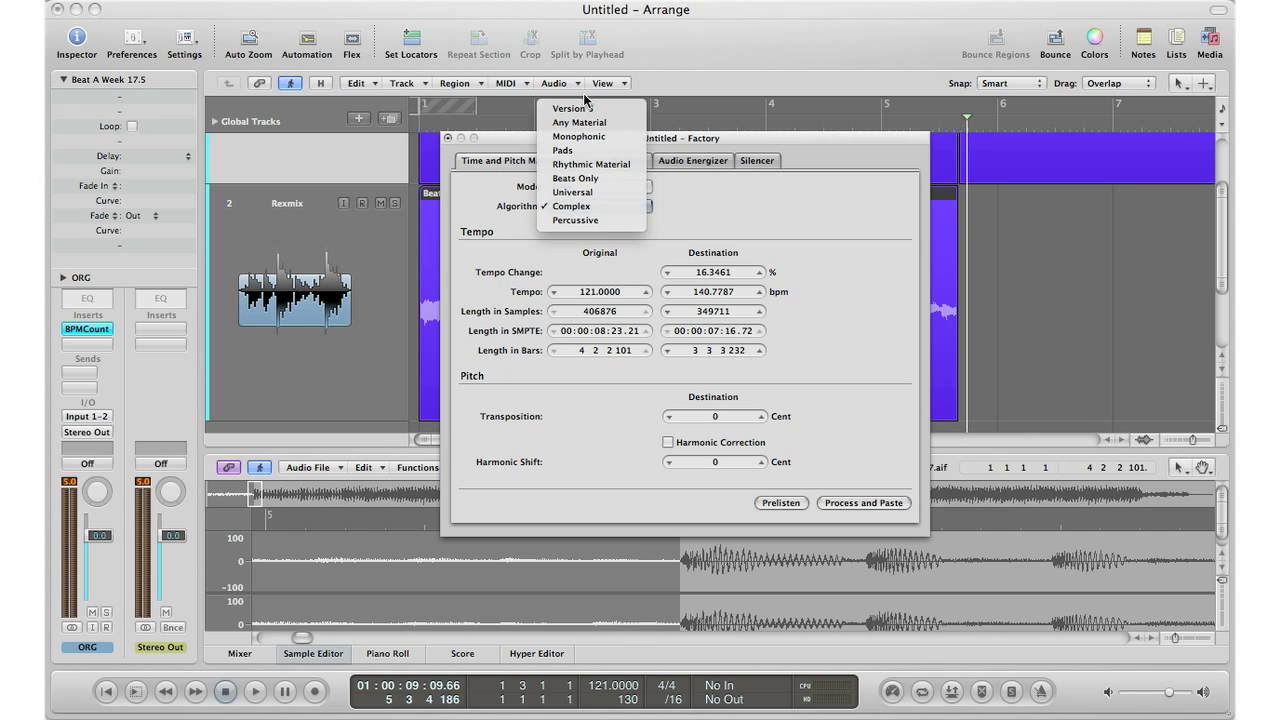
pyautogui.click(592, 192)
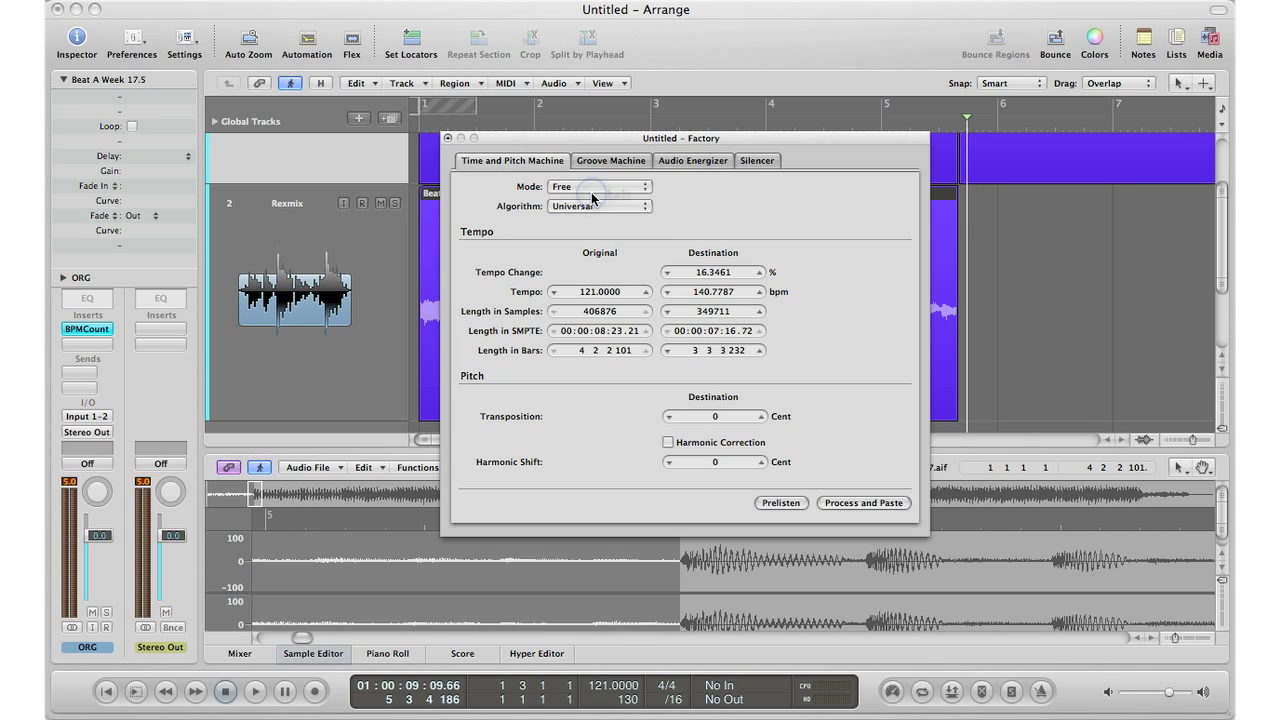
pyautogui.click(592, 207)
pyautogui.click(593, 220)
# Set the original tempo to 104 with destination 121 bpm and process the stretch.
pyautogui.doubleClick(597, 291)
pyautogui.doubleClick(597, 291)
pyautogui.write('104')
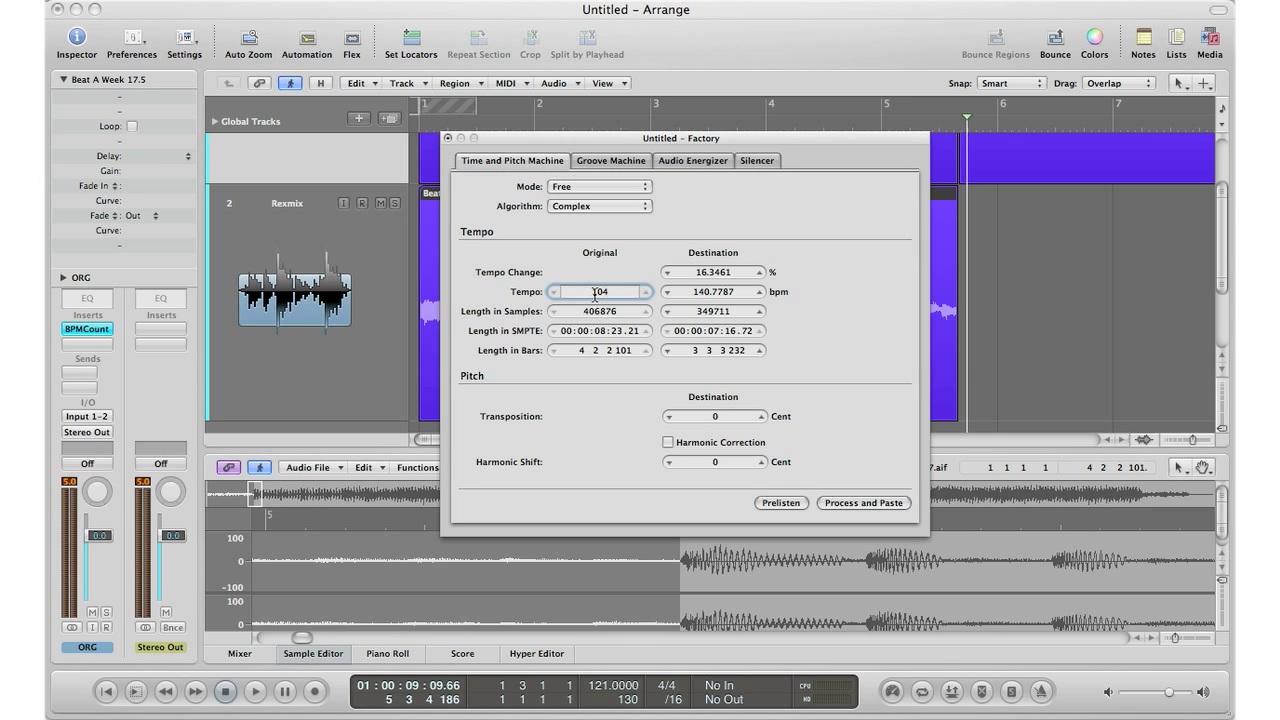
pyautogui.press('Return')
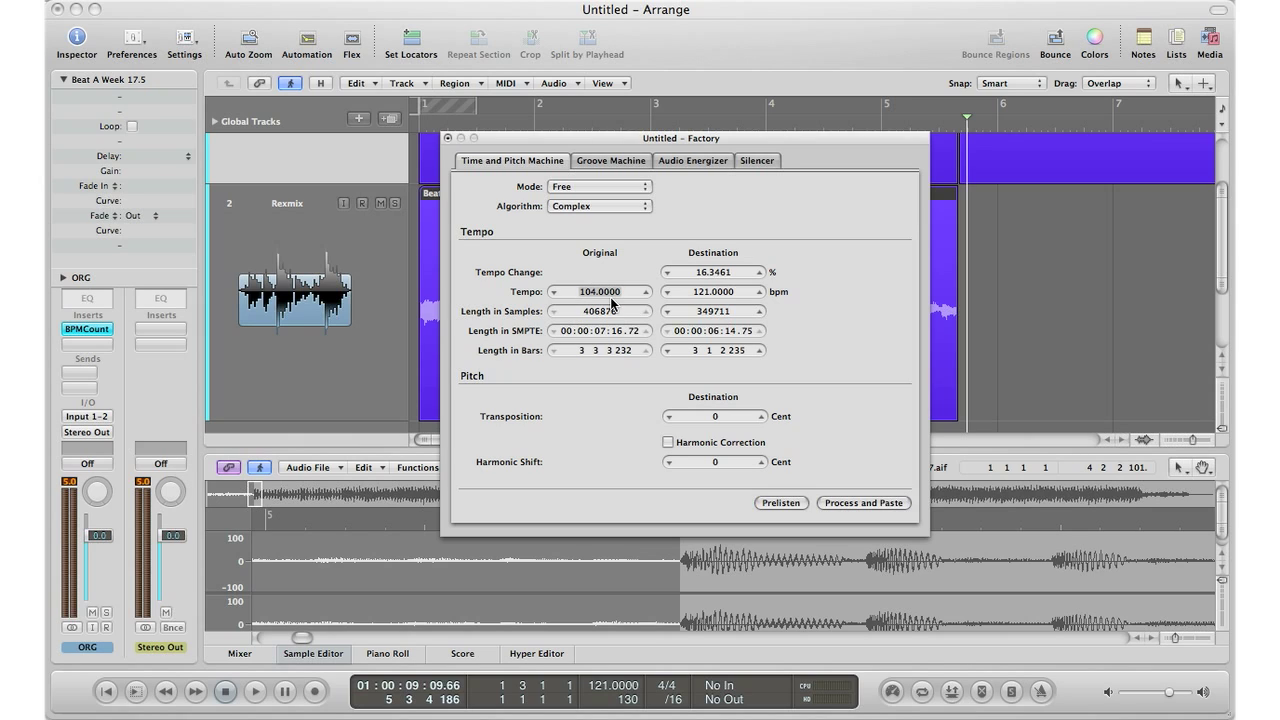
pyautogui.click(680, 298)
pyautogui.click(847, 503)
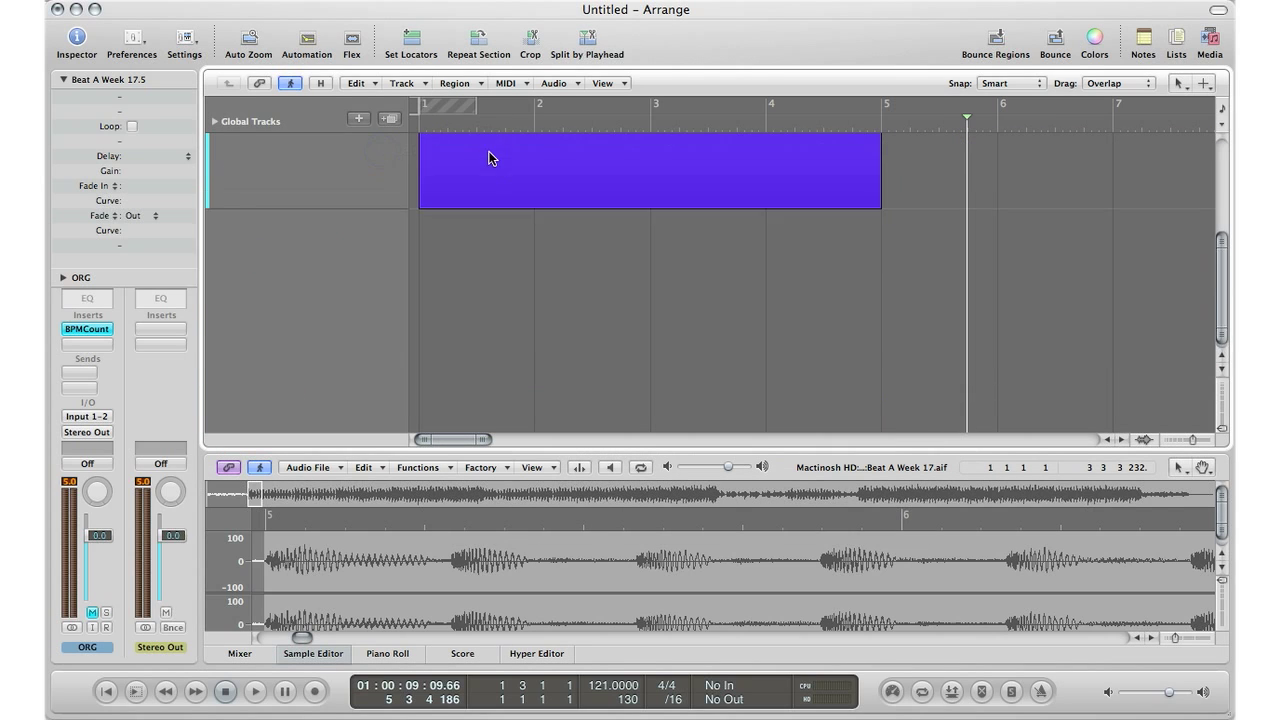
# Play the stretched Beat A Week 17.5 from the project start, then set it to loop.
pyautogui.press('Return')
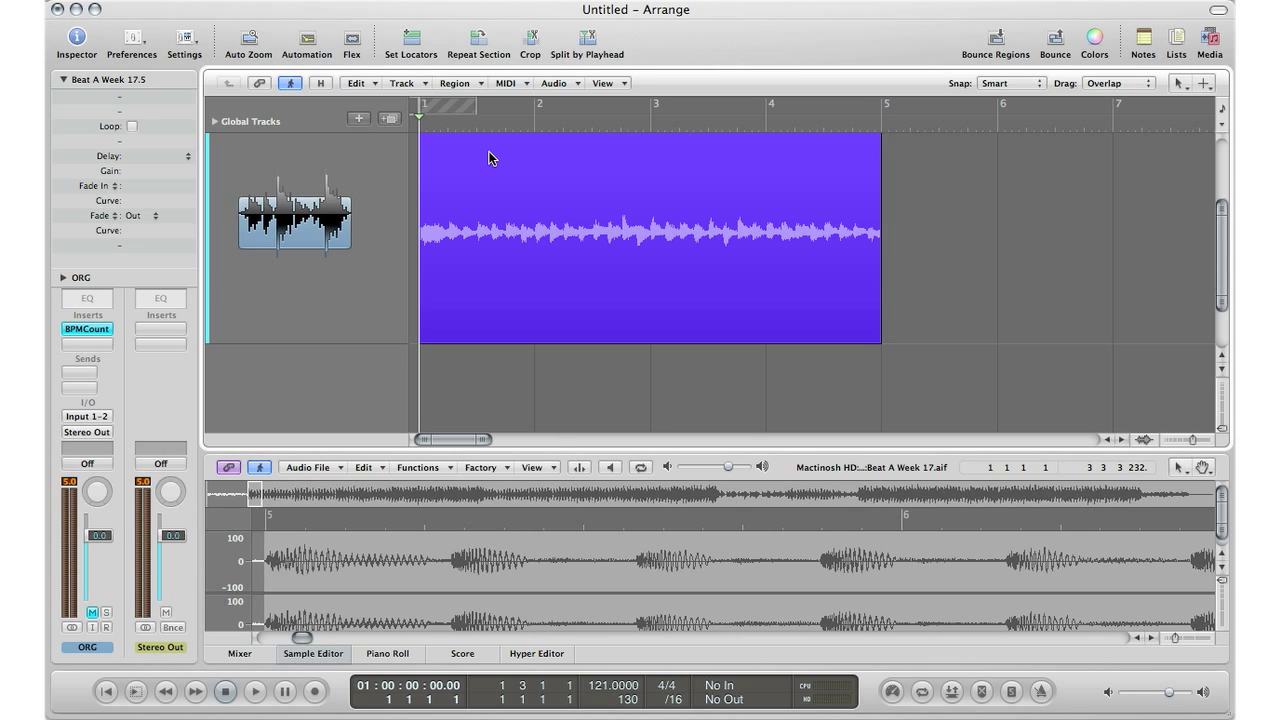
pyautogui.press('space')
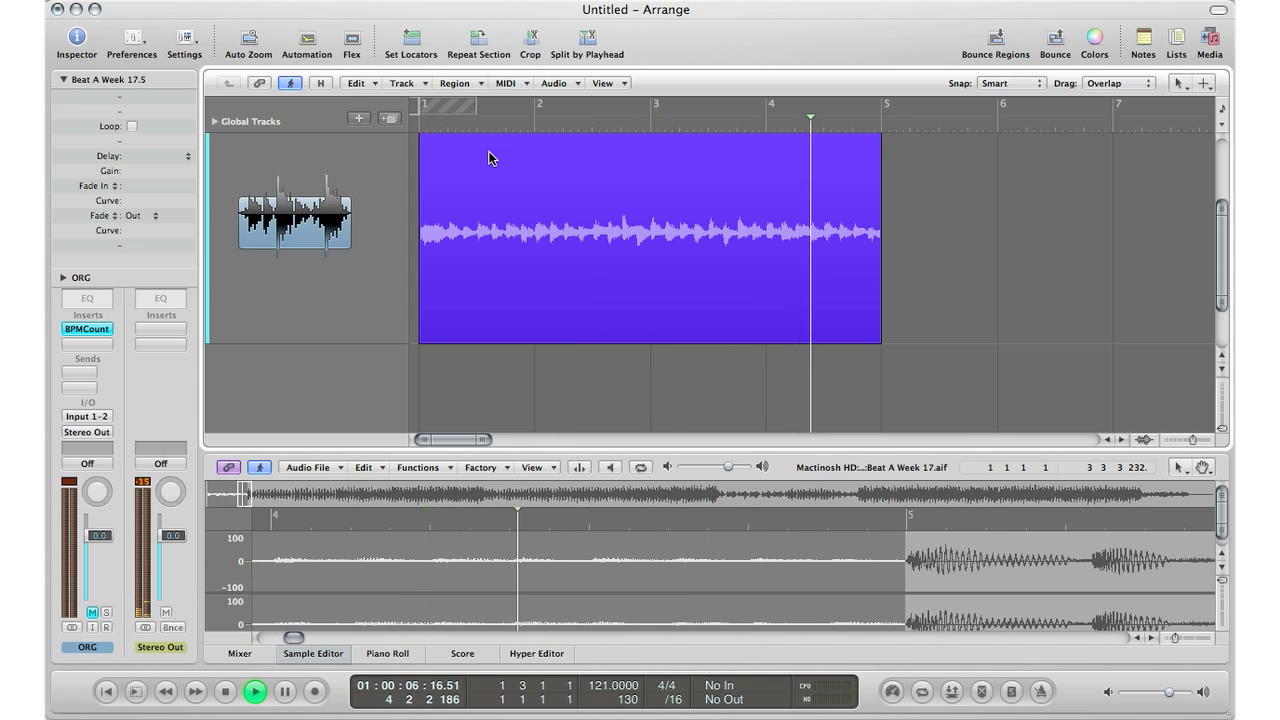
pyautogui.press('space')
pyautogui.press('l')
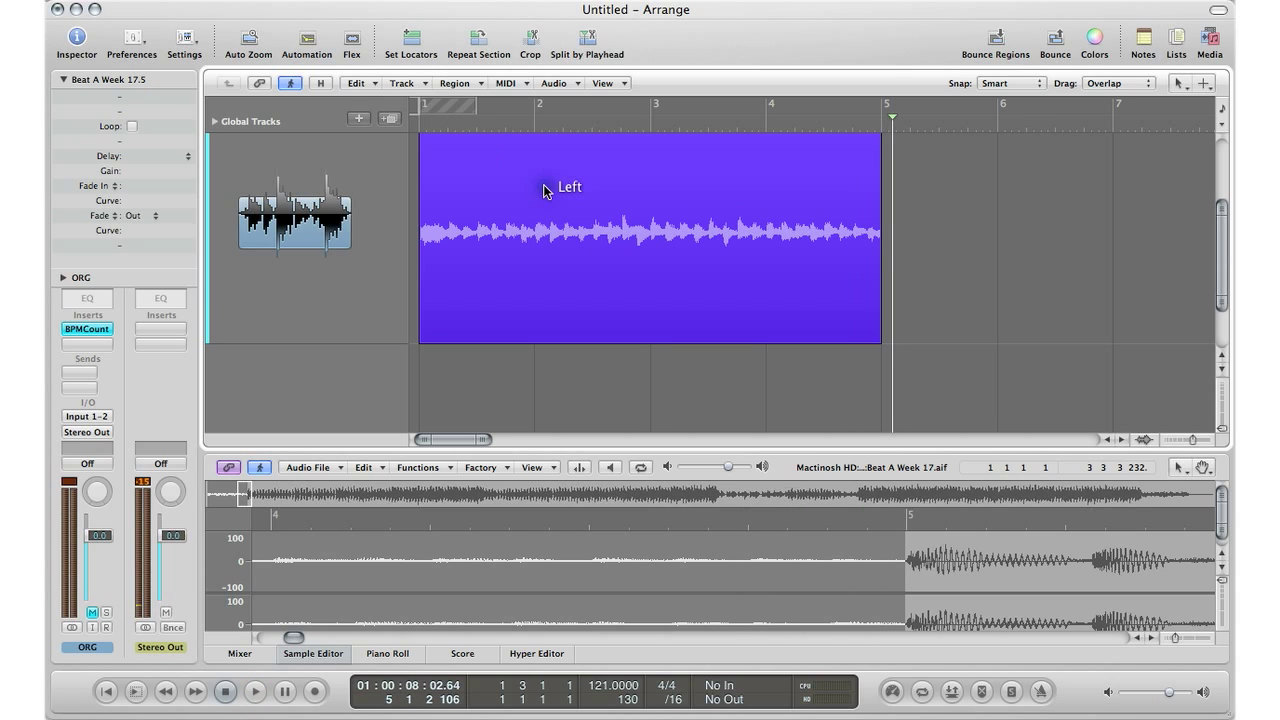
pyautogui.press('Return')
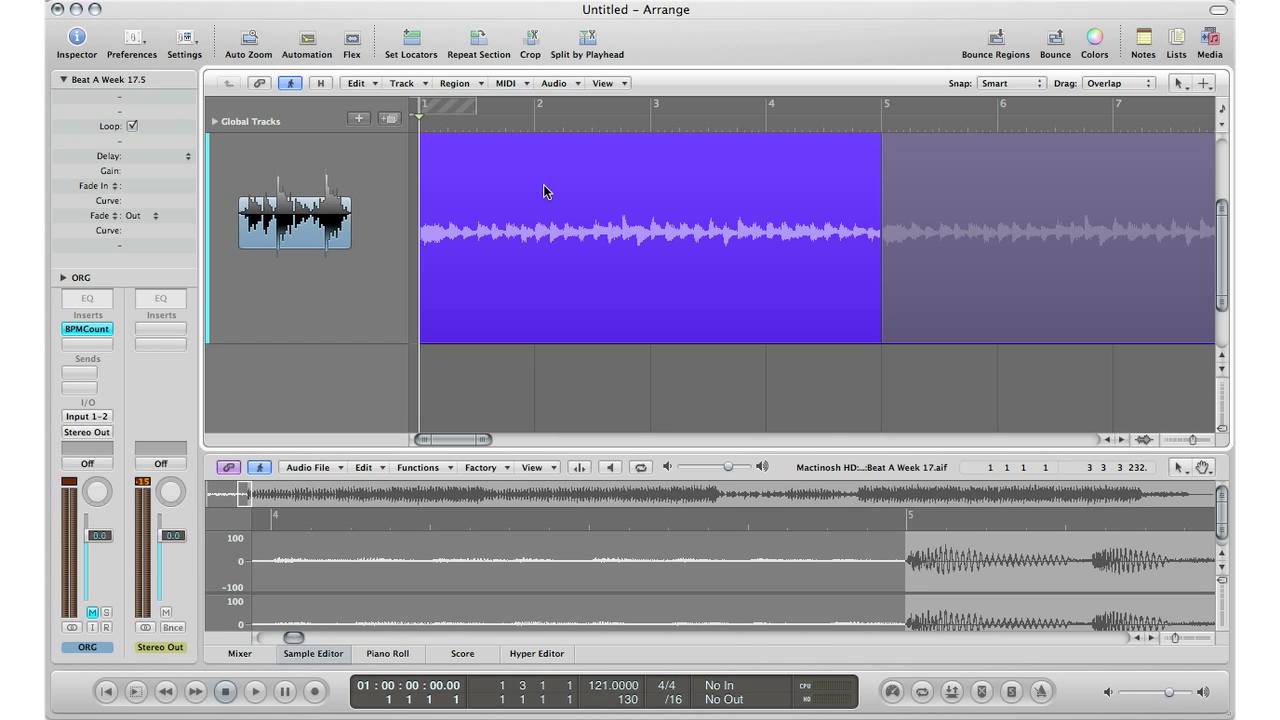
# Play the looping Beat A Week 17.5 from bar 1.
pyautogui.press('space')
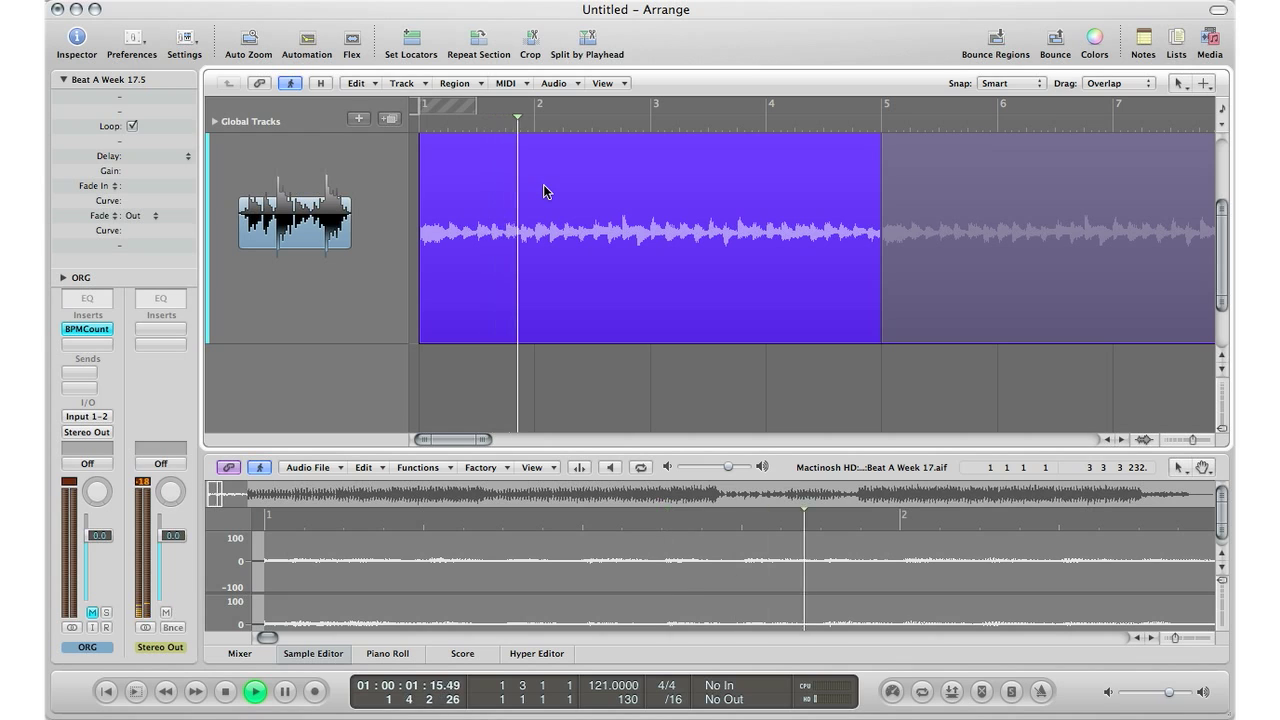